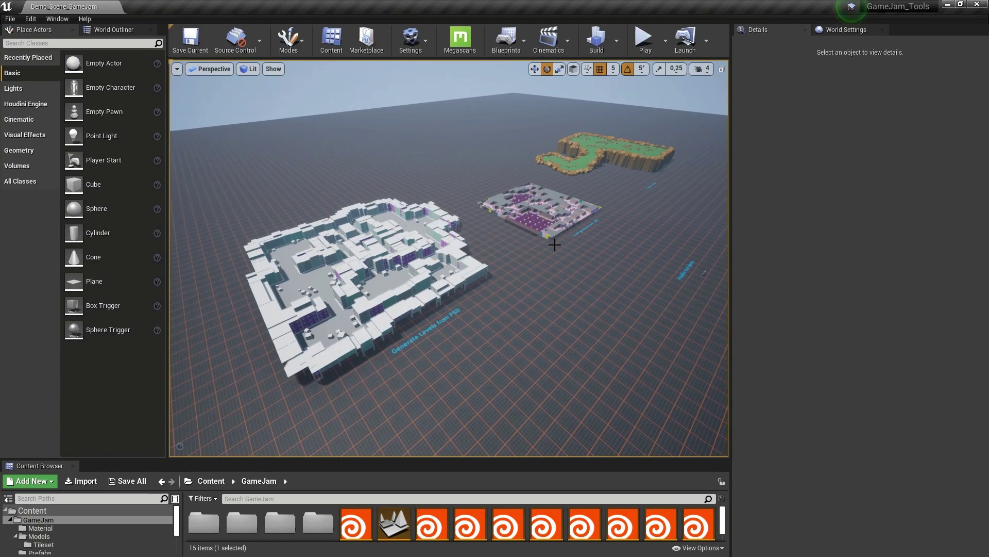
# Examine the level generated from the PSD from above and the neighbouring level generated with WFC
pyautogui.press('w')
pyautogui.moveTo(555, 245); pyautogui.dragTo(474, 258, button='right')
pyautogui.moveTo(365, 374)
pyautogui.mouseDown(button='right')
pyautogui.moveTo(340, 356)
pyautogui.moveTo(365, 375)
pyautogui.mouseUp(button='right')
pyautogui.moveTo(492, 375); pyautogui.dragTo(464, 407, button='right')
pyautogui.press('e')
pyautogui.moveTo(465, 299); pyautogui.dragTo(489, 270, button='right')
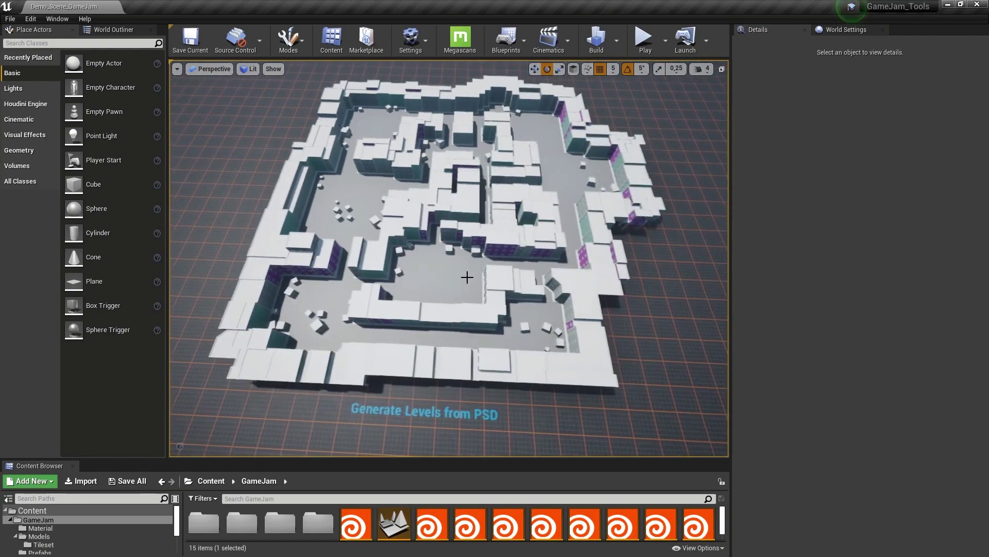
pyautogui.moveTo(575, 237); pyautogui.dragTo(586, 296, button='right')
pyautogui.press('w')
pyautogui.moveTo(478, 161); pyautogui.dragTo(469, 158, button='right')
pyautogui.press('s')
pyautogui.moveTo(585, 298); pyautogui.dragTo(585, 298, button='right')
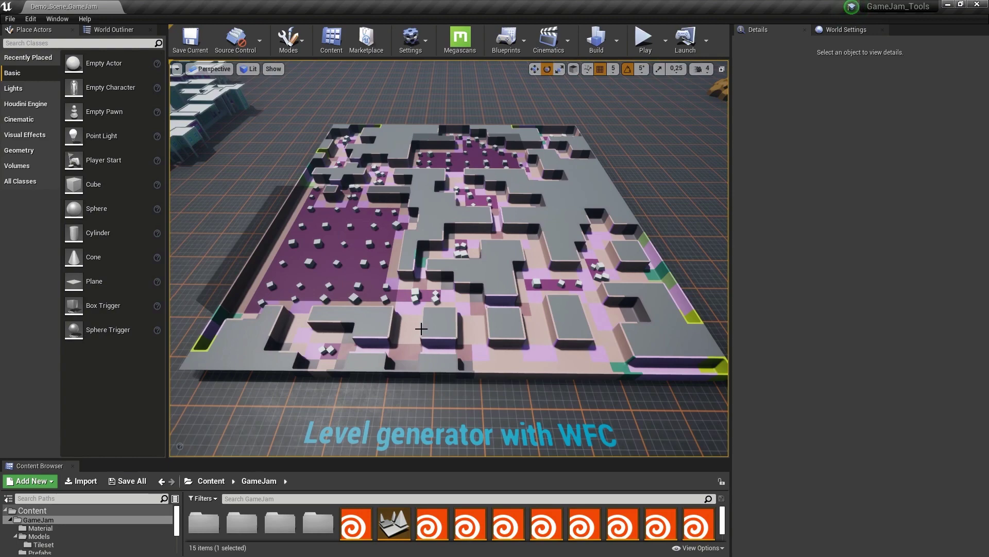
# Move the transparent cube covering the purple area of the WFC level along the Y axis to 140
pyautogui.click(399, 239)
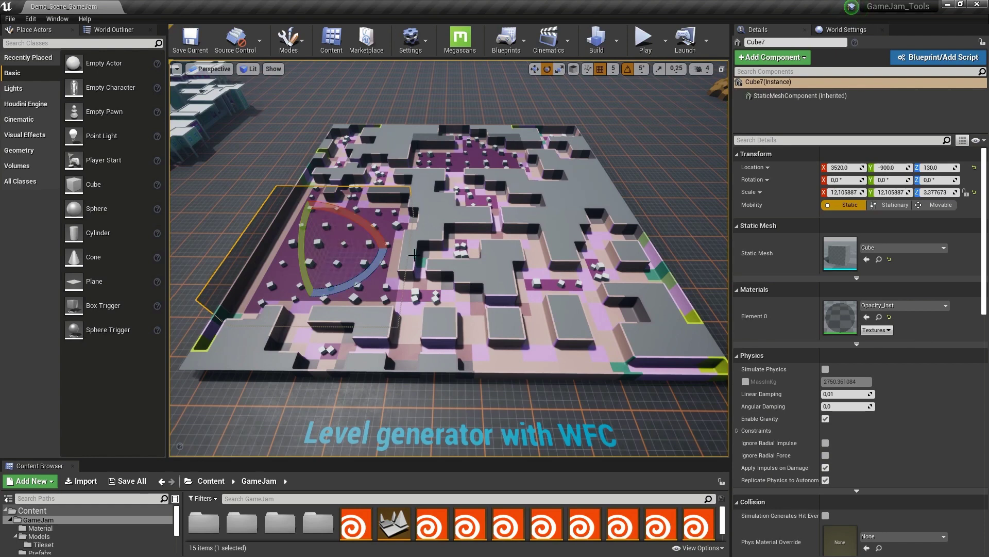
pyautogui.press('w')
pyautogui.moveTo(363, 250); pyautogui.dragTo(484, 248)
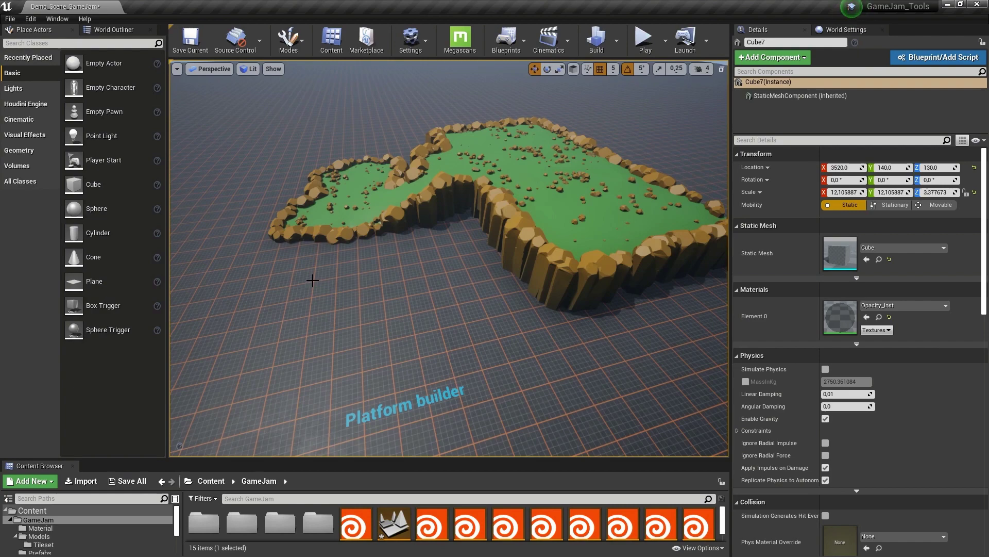
# Select the platform builder asset to inspect its cliff edges and blockout points, and look over the placement tool's columns
pyautogui.click(354, 208)
pyautogui.press('g')
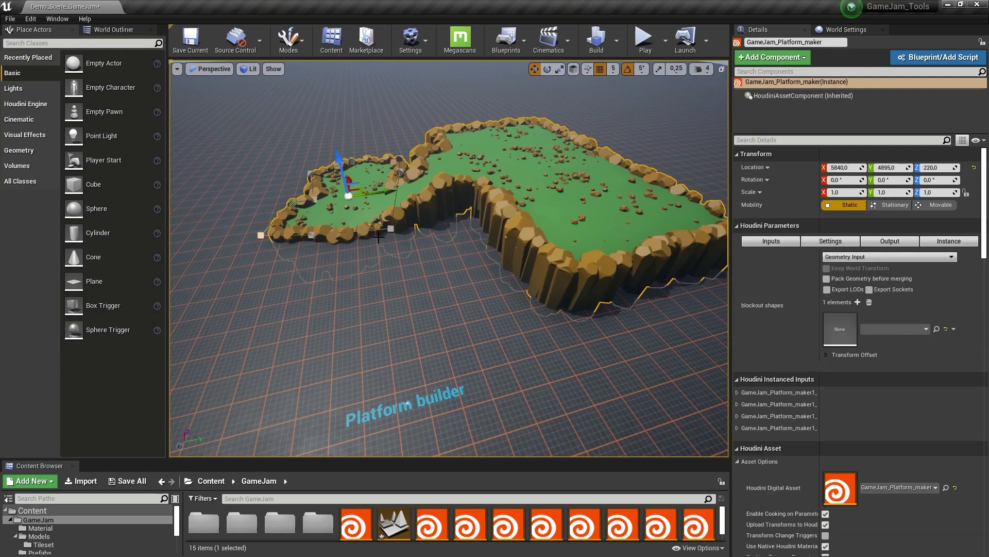
pyautogui.moveTo(384, 238); pyautogui.dragTo(406, 138, button='right')
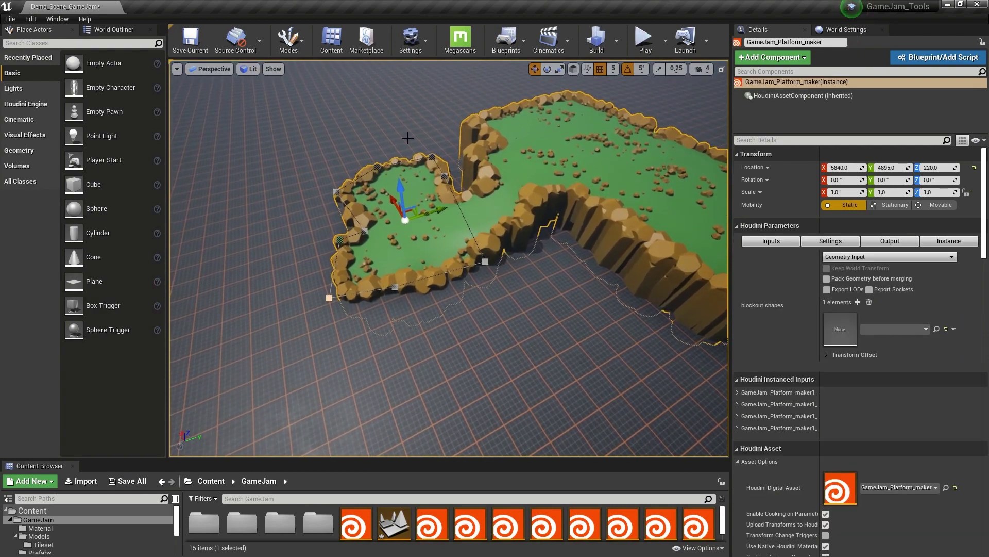
pyautogui.moveTo(573, 219); pyautogui.dragTo(624, 204, button='right')
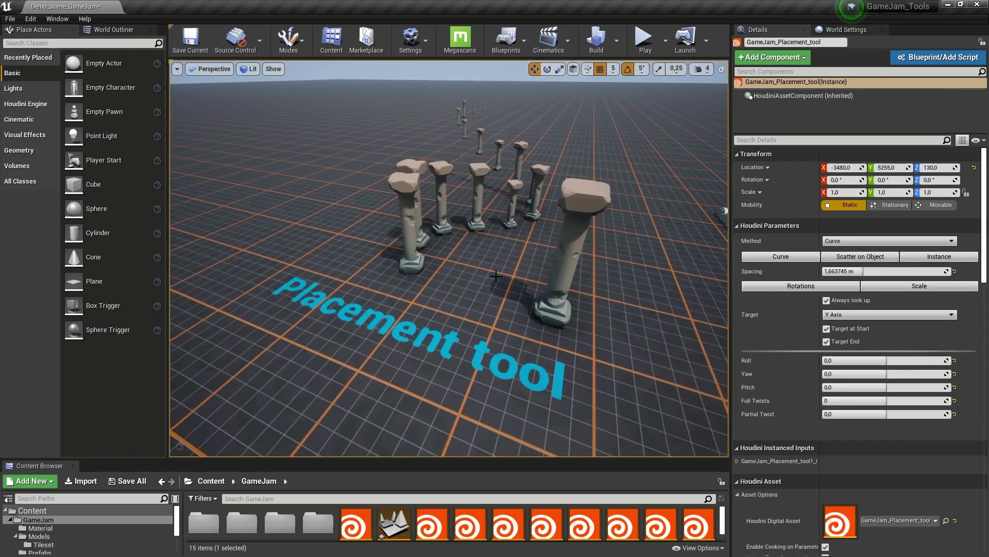
pyautogui.click(408, 229)
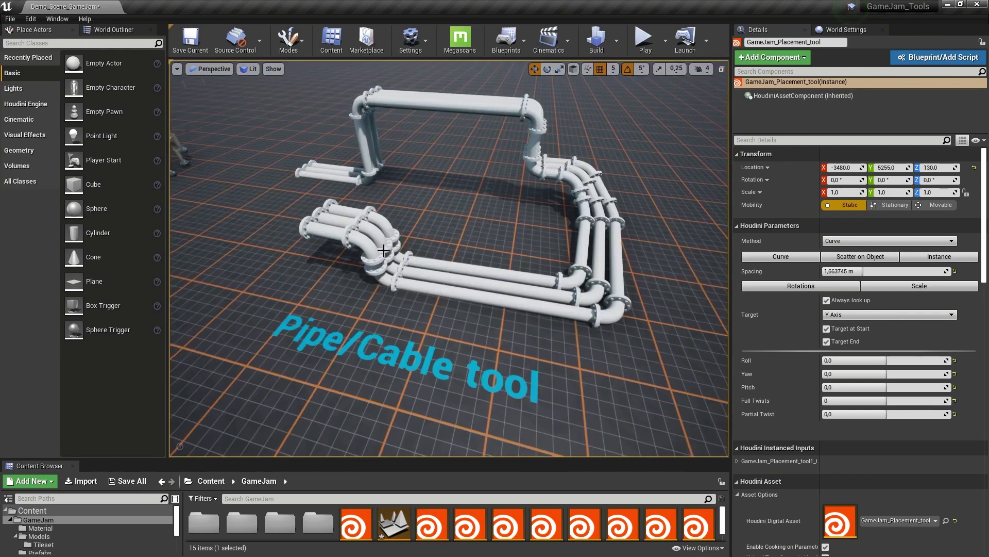
# Lengthen the pipe run by moving its near open end point outward along the Y axis, and check the available pipe styles
pyautogui.click(374, 233)
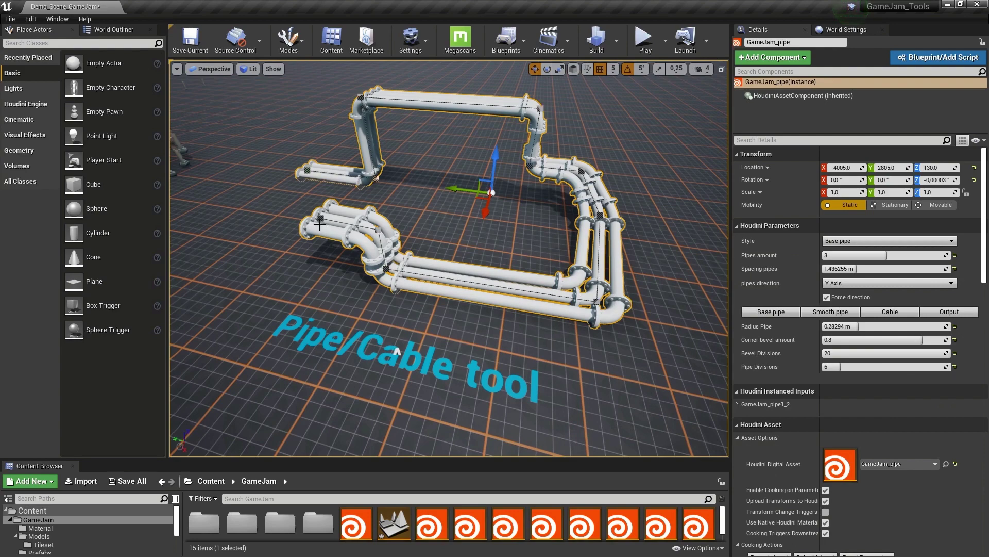
pyautogui.click(320, 218)
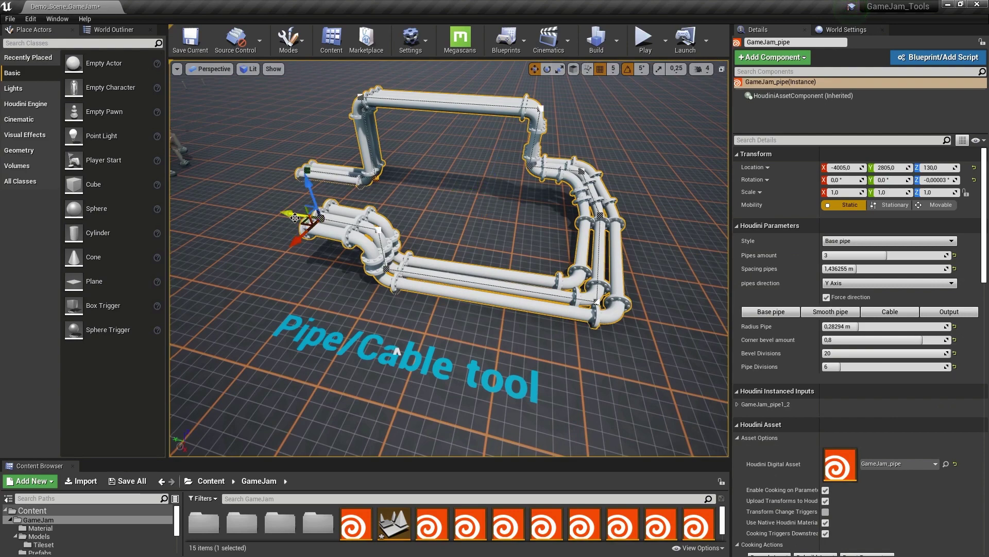
pyautogui.moveTo(294, 213); pyautogui.dragTo(240, 209)
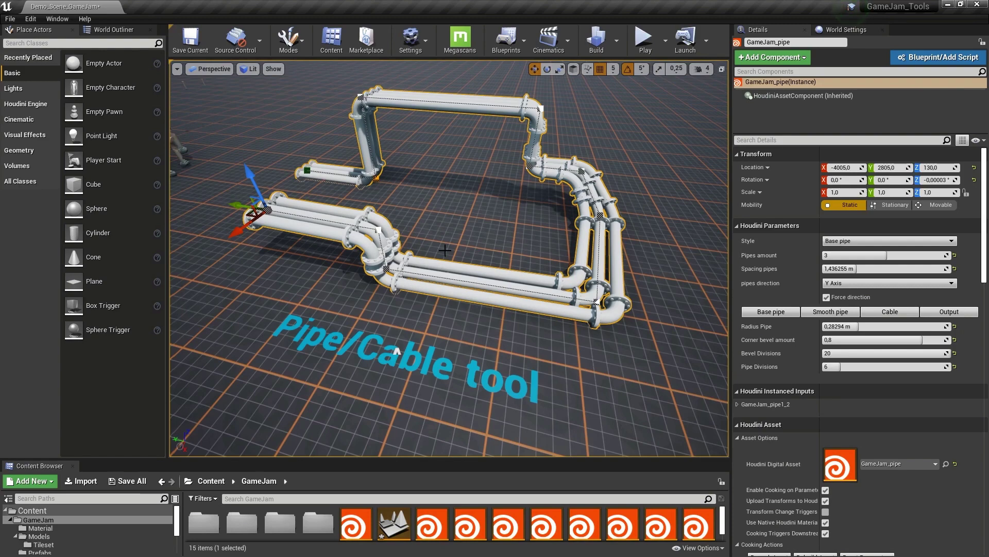
pyautogui.click(834, 241)
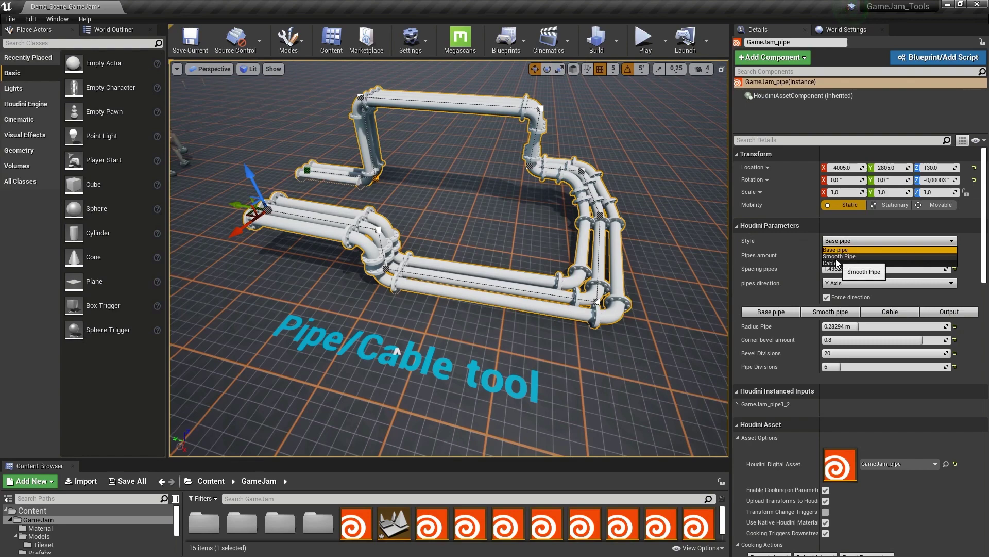
pyautogui.press('Escape')
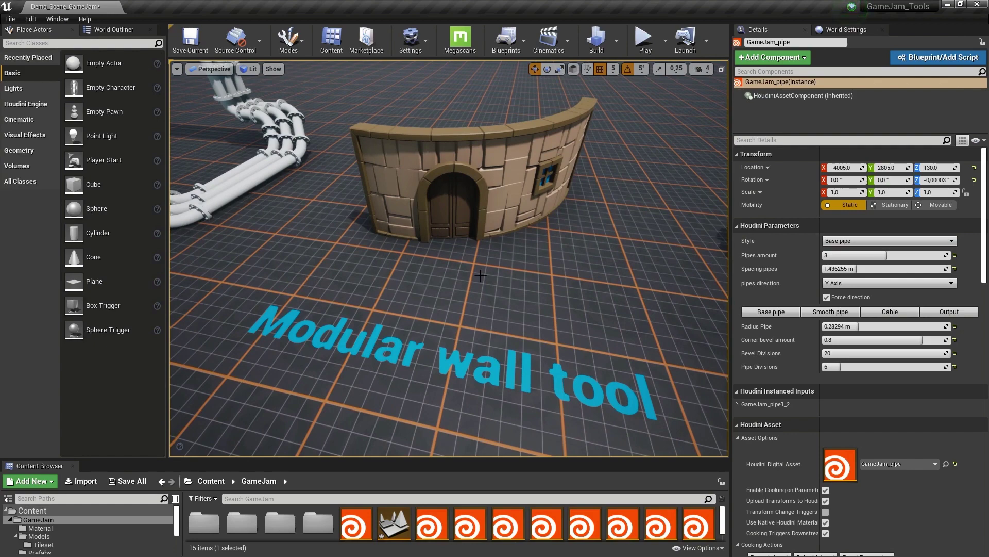
# Select the modular wall and review its wall styles, keeping Stones
pyautogui.click(523, 170)
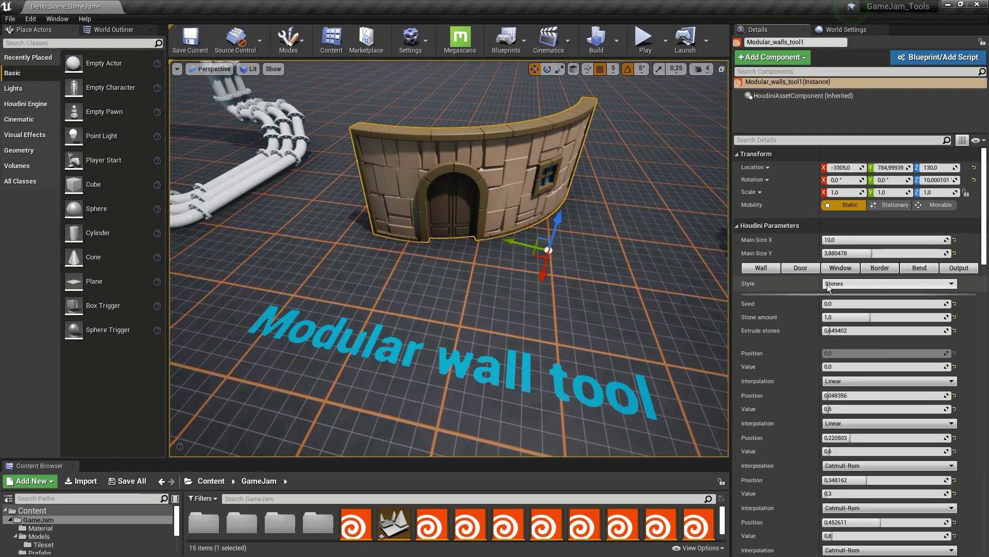
pyautogui.click(831, 284)
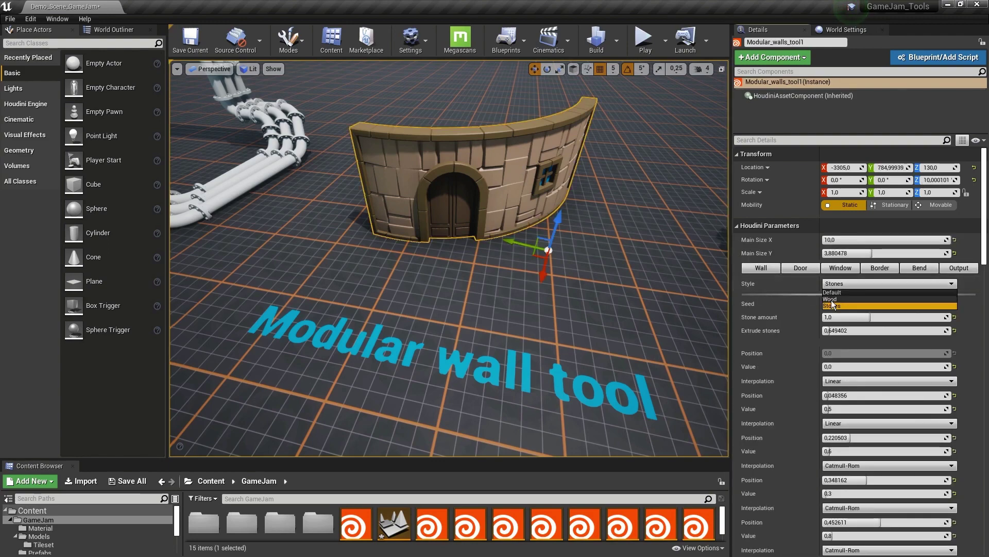
pyautogui.click(832, 306)
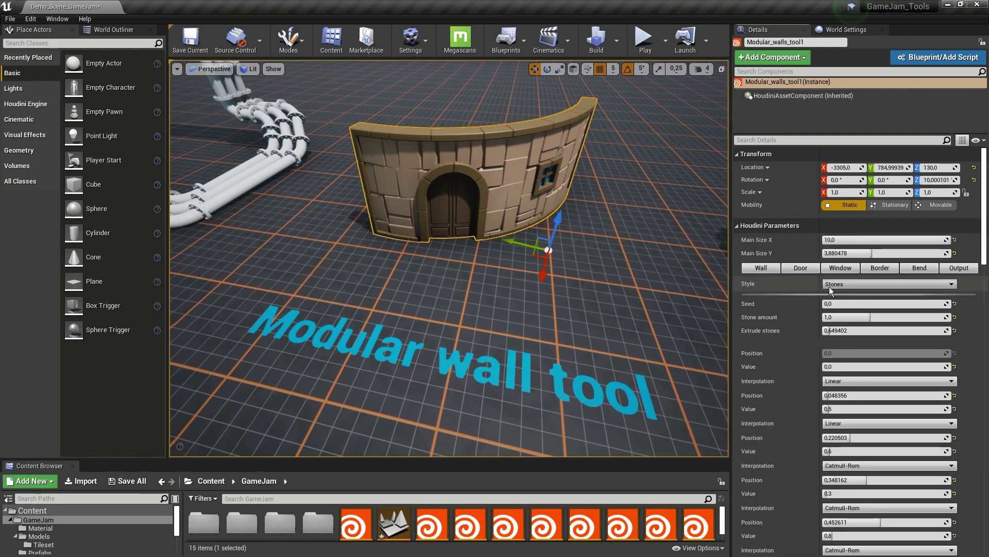
# Examine the Quick tree example up close and select the tree
pyautogui.moveTo(428, 372); pyautogui.dragTo(431, 361, button='right')
pyautogui.press('g')
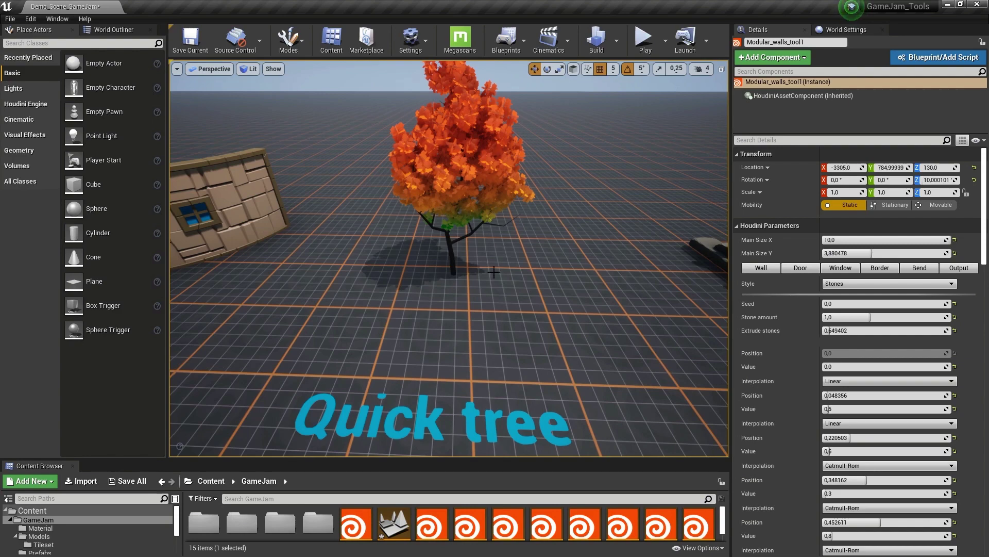
pyautogui.moveTo(493, 273)
pyautogui.mouseDown(button='right')
pyautogui.moveTo(499, 216)
pyautogui.moveTo(511, 215)
pyautogui.moveTo(491, 282)
pyautogui.mouseUp(button='right')
pyautogui.press('w')
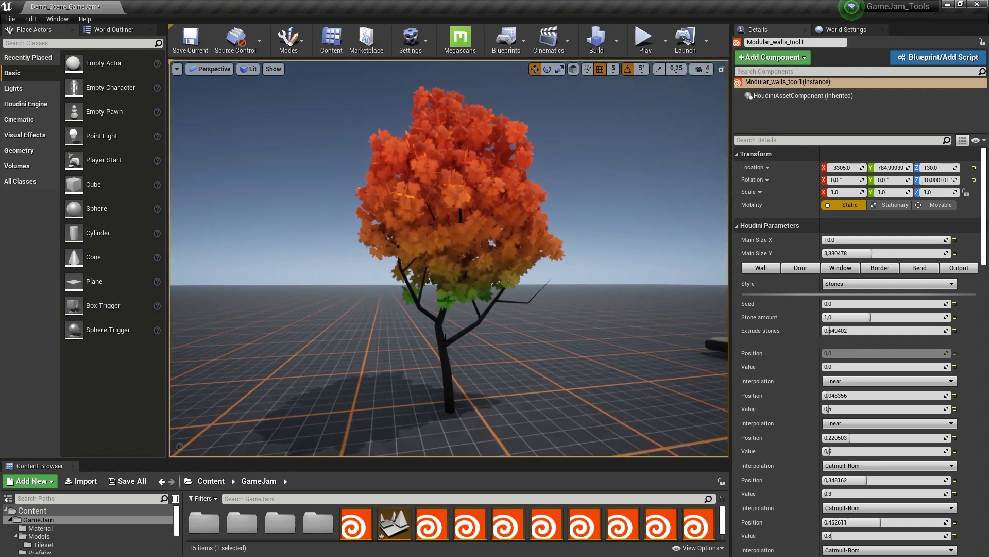
pyautogui.click(446, 337)
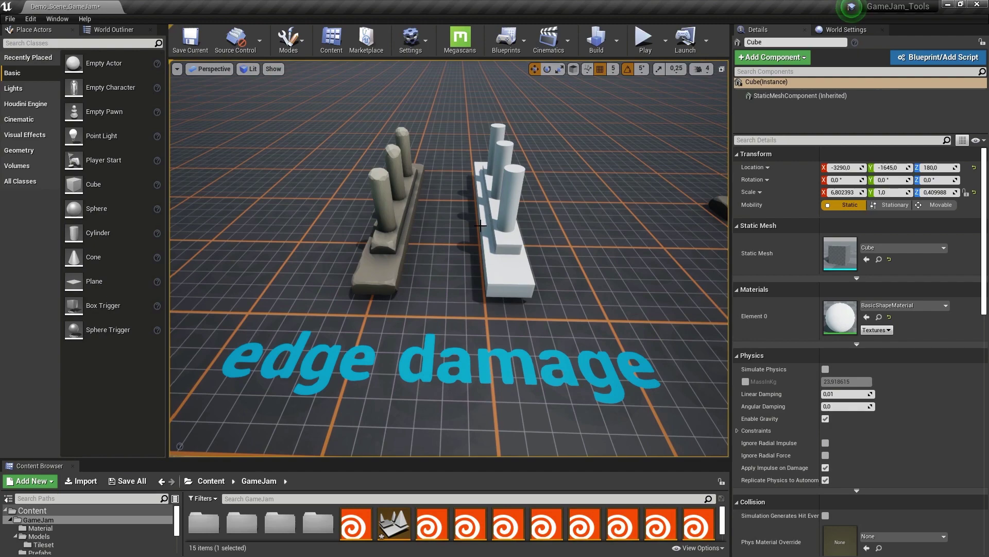
# Select the undamaged white base block in the edge damage example and inspect its sharp edges up close
pyautogui.click(499, 261)
pyautogui.press('f')
pyautogui.moveTo(450, 258); pyautogui.dragTo(376, 248, button='right')
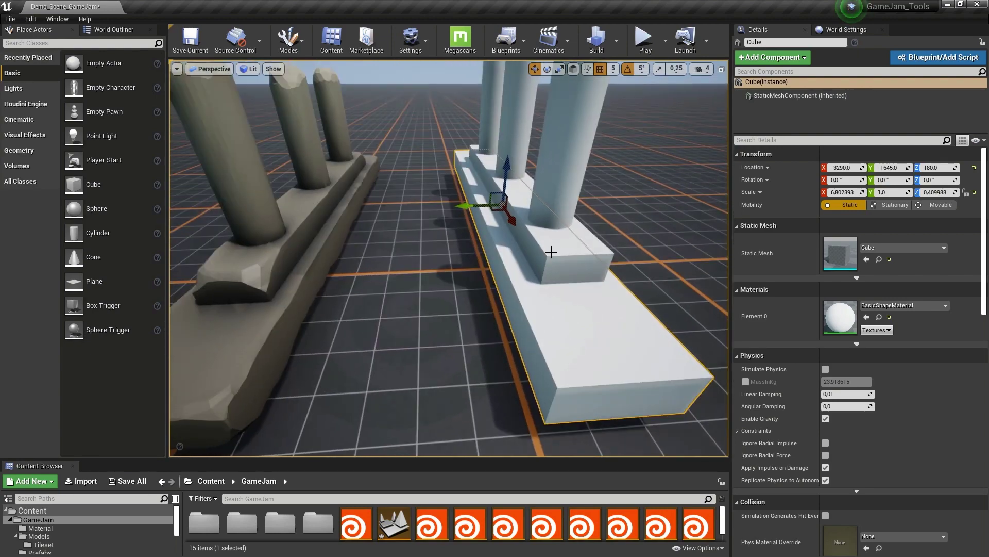
pyautogui.moveTo(550, 252); pyautogui.dragTo(530, 296, button='right')
pyautogui.press('a')
# Select the baked edge-damaged mesh and inspect its chipped edges and columns from both sides
pyautogui.click(456, 290)
pyautogui.press('f')
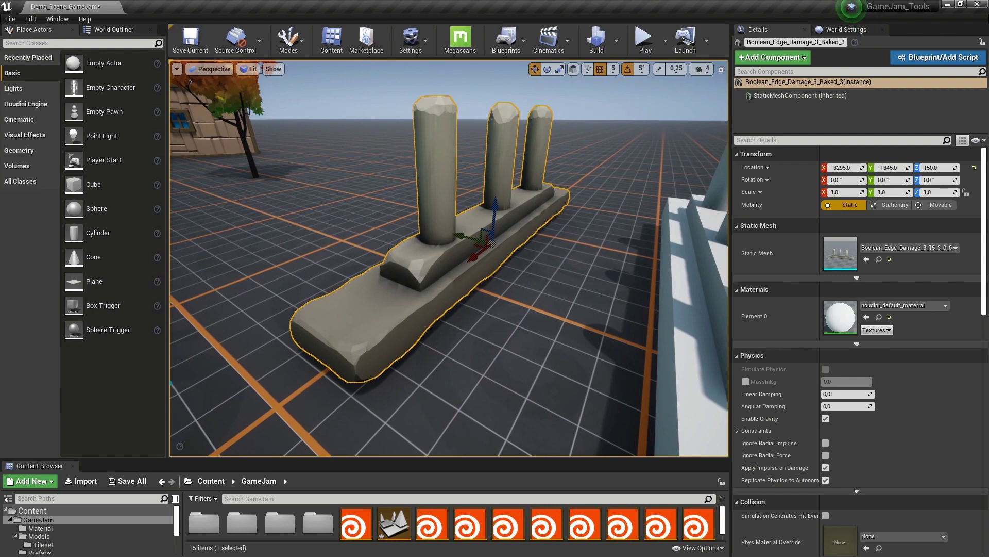
pyautogui.press('a')
pyautogui.moveTo(399, 146); pyautogui.dragTo(577, 191, button='right')
pyautogui.press('w')
pyautogui.press('d')
pyautogui.press('s')
pyautogui.press('a')
pyautogui.moveTo(445, 219); pyautogui.dragTo(371, 167, button='right')
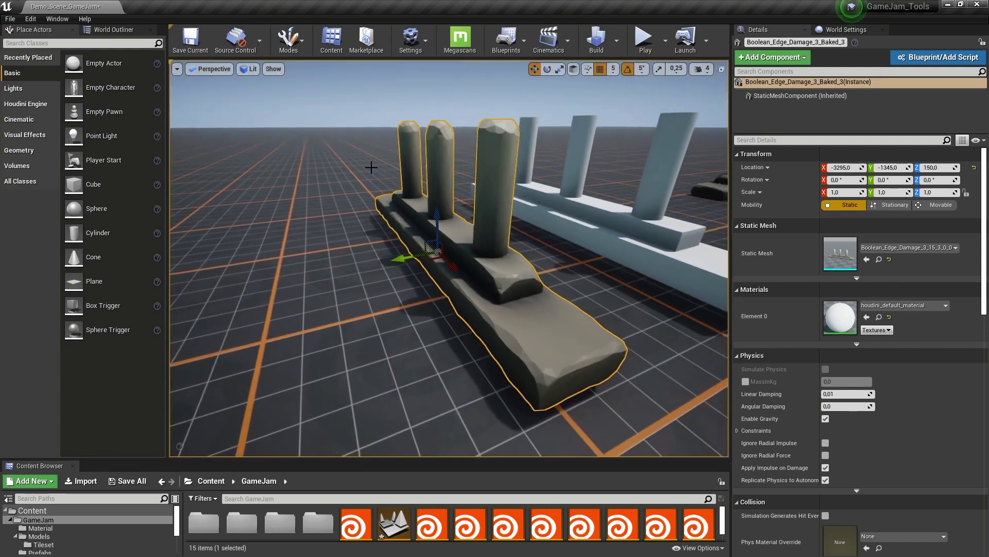
pyautogui.moveTo(468, 290); pyautogui.dragTo(484, 229, button='right')
pyautogui.press('d')
pyautogui.press('g')
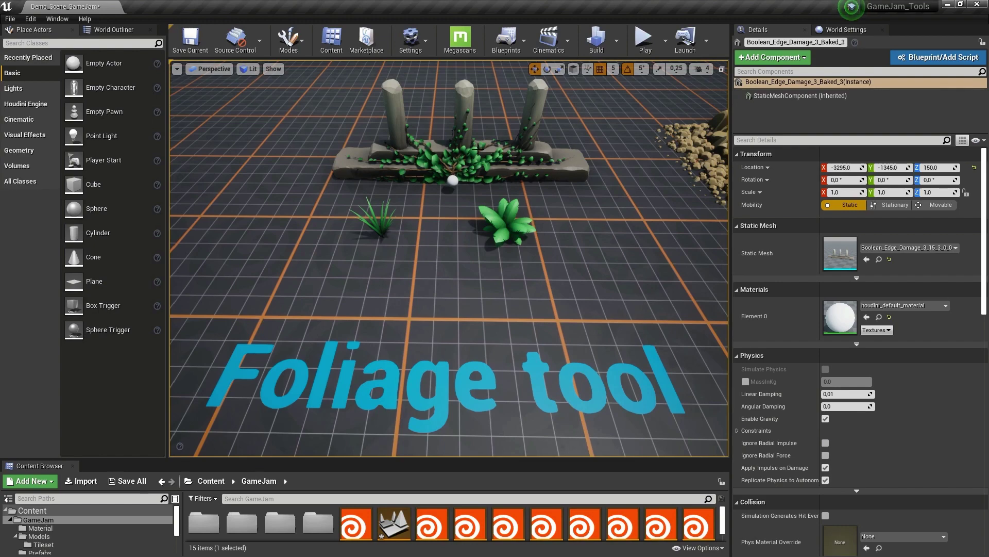
# Examine the foliage tool's grass plant, leafy plant and the ivy growing over the stone columns
pyautogui.moveTo(371, 267); pyautogui.dragTo(304, 263, button='right')
pyautogui.press('w')
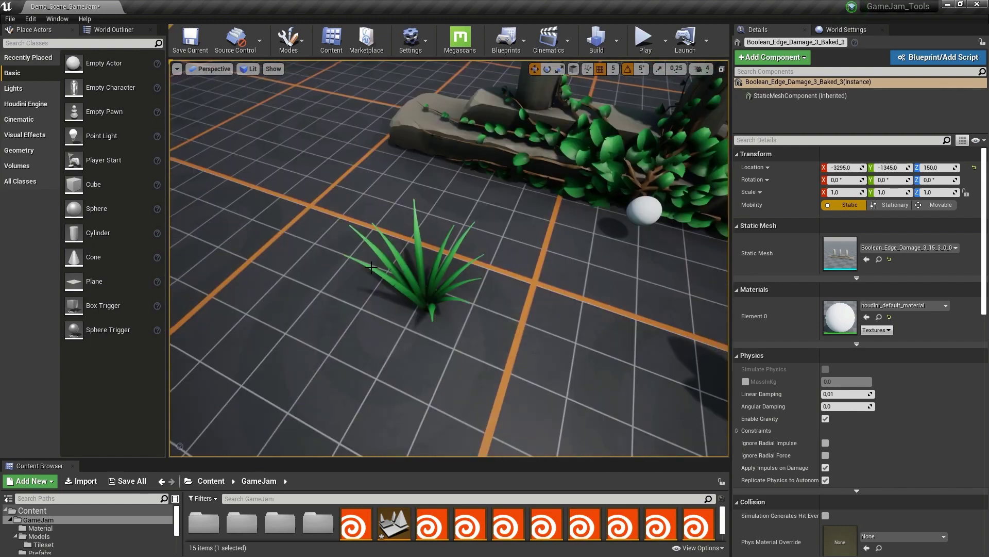
pyautogui.press('d')
pyautogui.moveTo(367, 224); pyautogui.dragTo(443, 238, button='right')
pyautogui.moveTo(529, 259); pyautogui.dragTo(479, 201, button='right')
pyautogui.press('w')
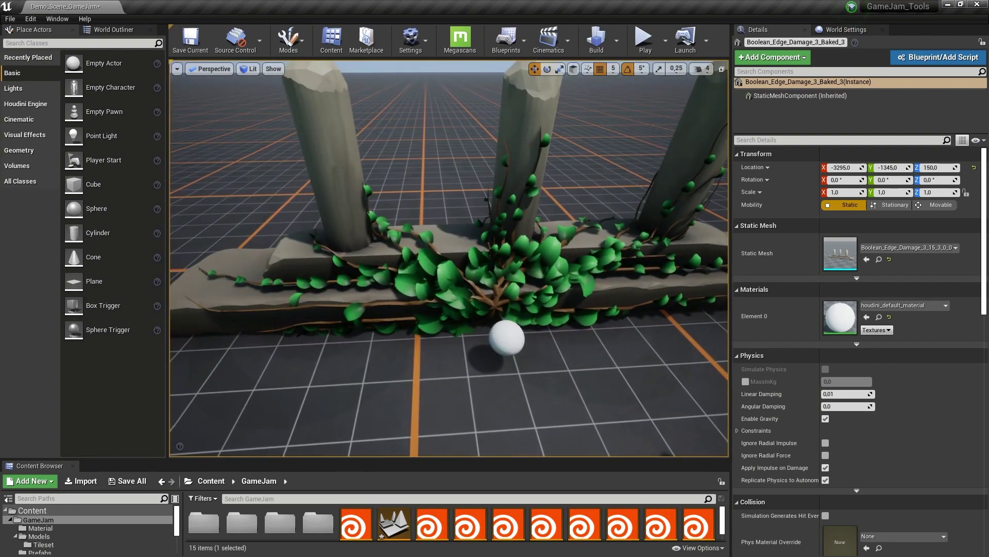
pyautogui.moveTo(317, 224); pyautogui.dragTo(315, 223, button='right')
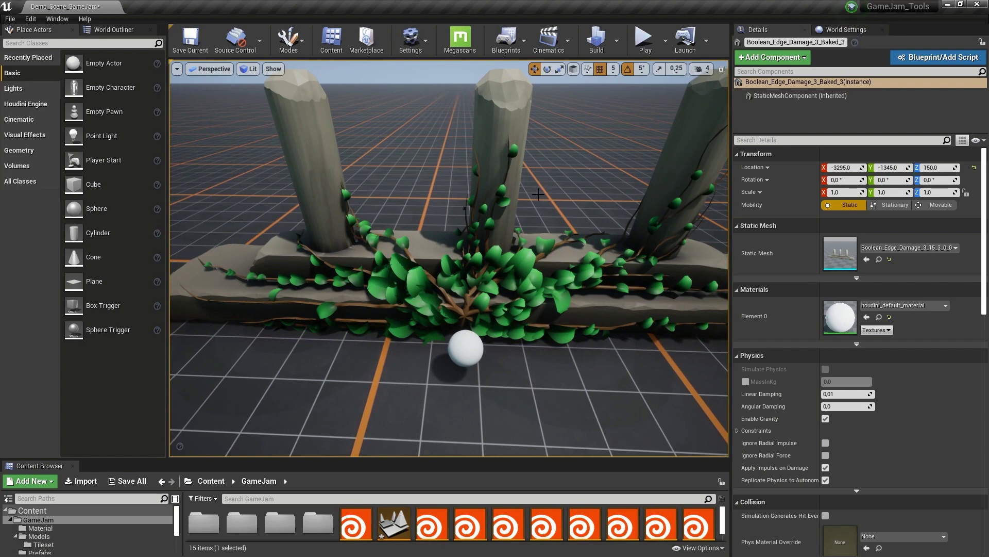
pyautogui.moveTo(442, 291); pyautogui.dragTo(448, 294, button='right')
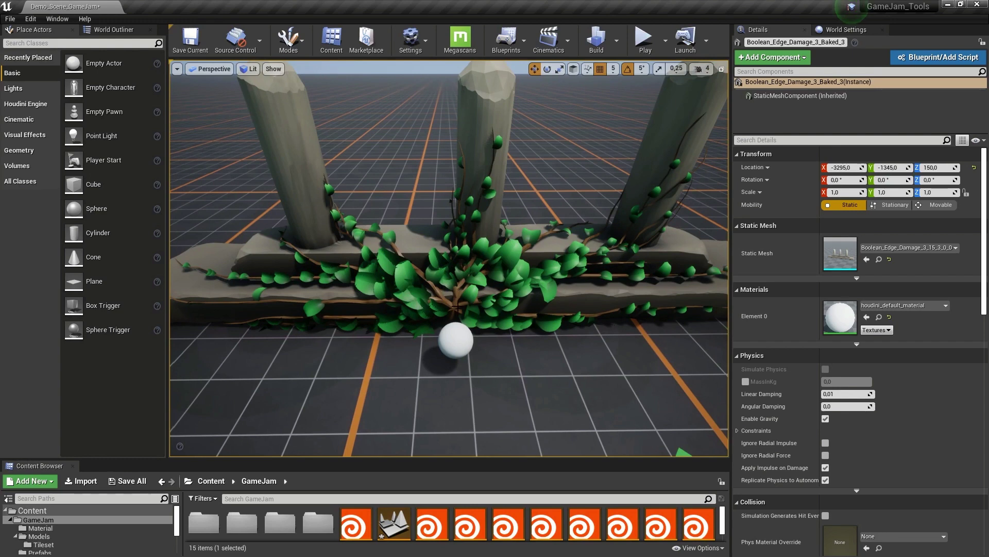
# Move the sphere that guides the ivy growth along the Y axis to -2650 and on to -2750
pyautogui.click(456, 338)
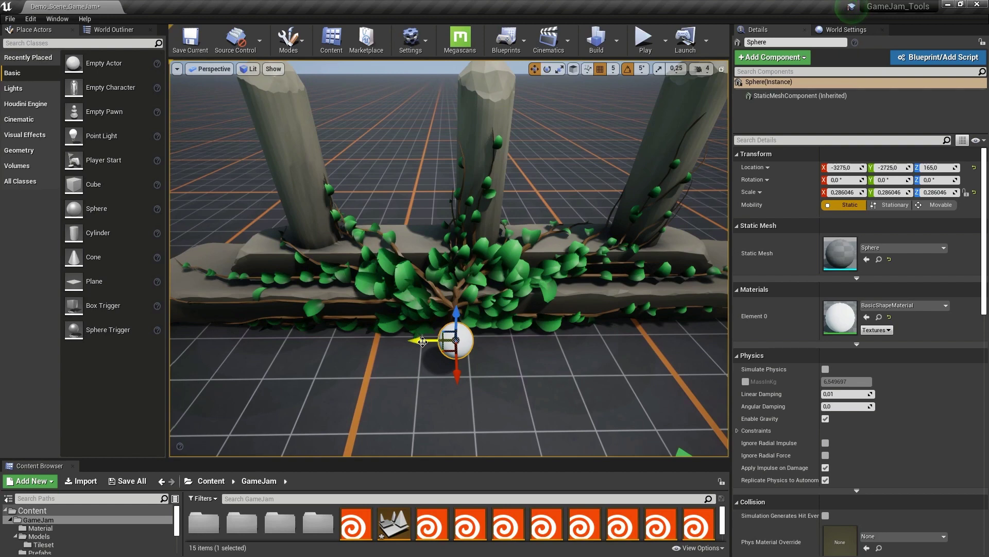
pyautogui.moveTo(422, 335); pyautogui.dragTo(328, 341)
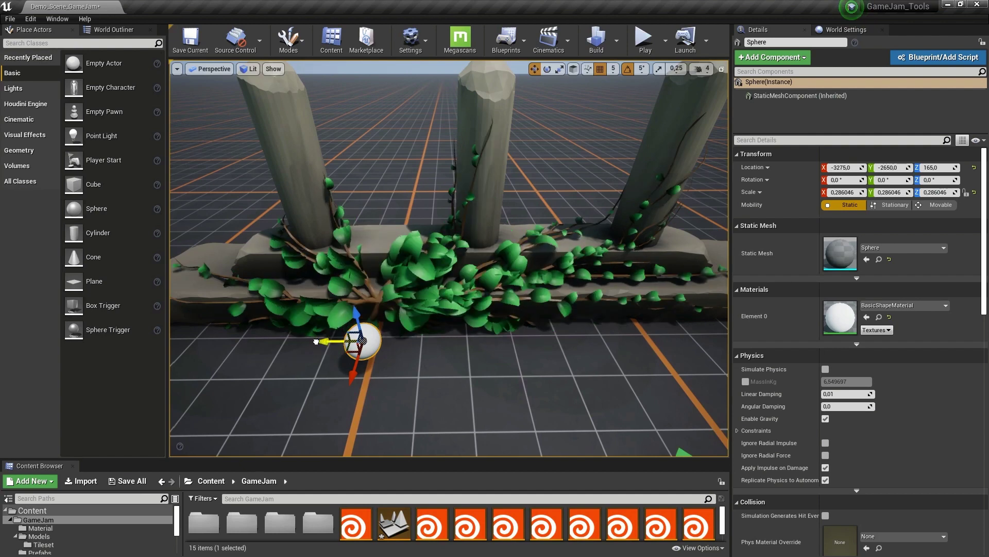
pyautogui.moveTo(327, 341); pyautogui.dragTo(223, 328)
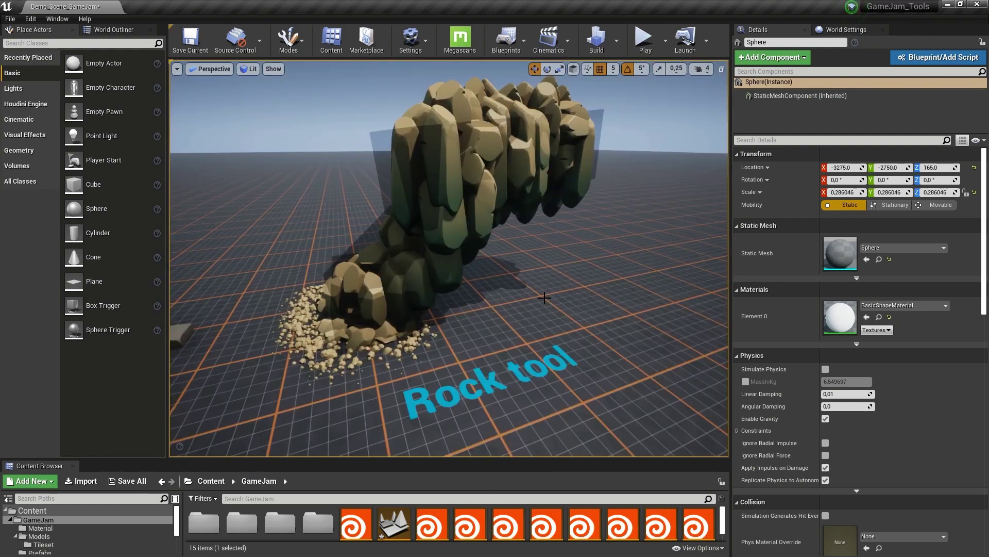
# Raise the rock tool's upper blockout cube, and lower it to slightly below its starting height to reshape the rock
pyautogui.click(379, 137)
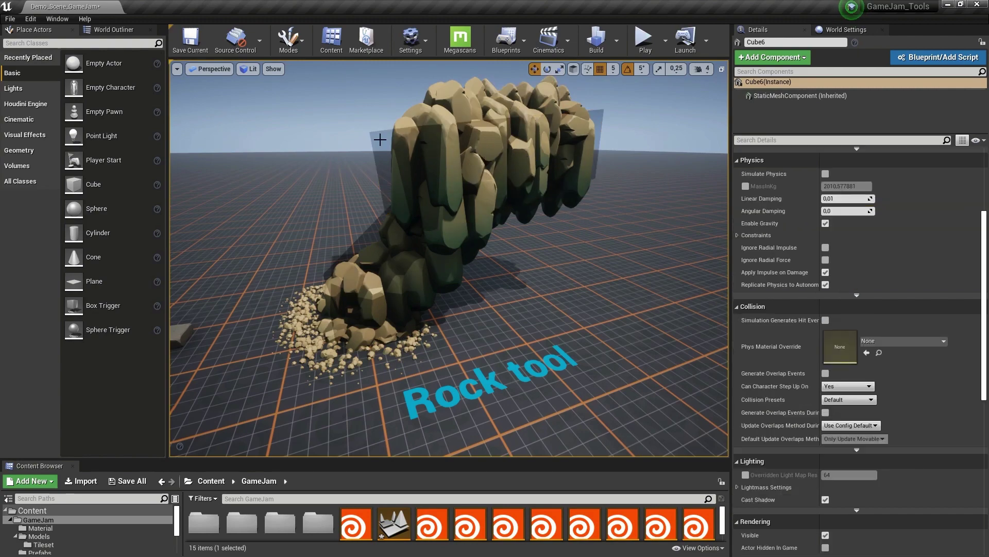
pyautogui.click(380, 140)
pyautogui.moveTo(503, 115); pyautogui.dragTo(489, 78)
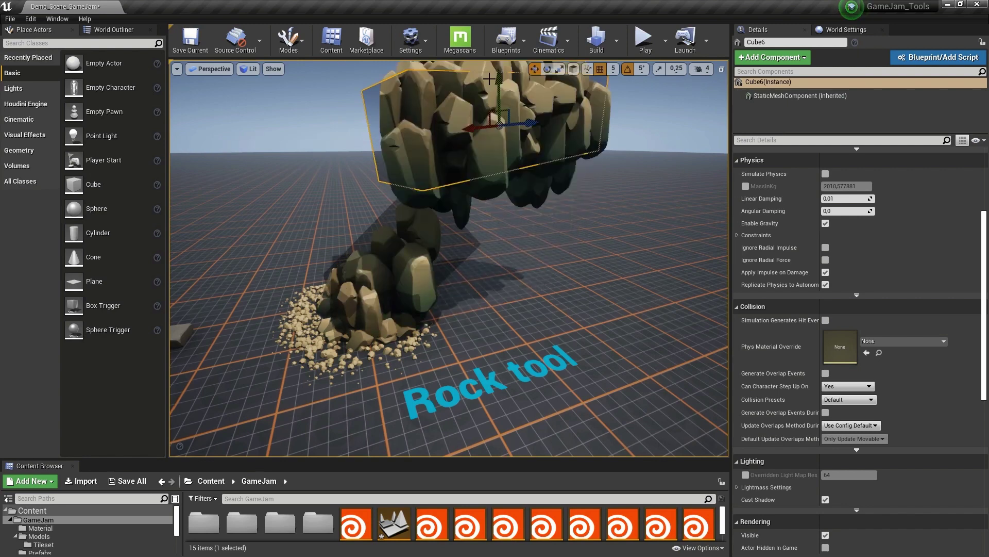
pyautogui.moveTo(493, 112); pyautogui.dragTo(491, 173)
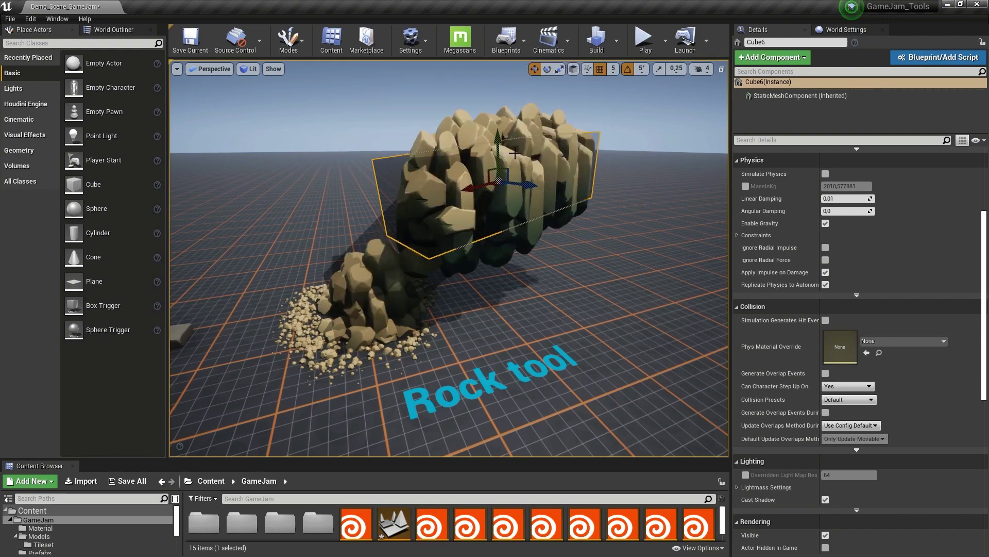